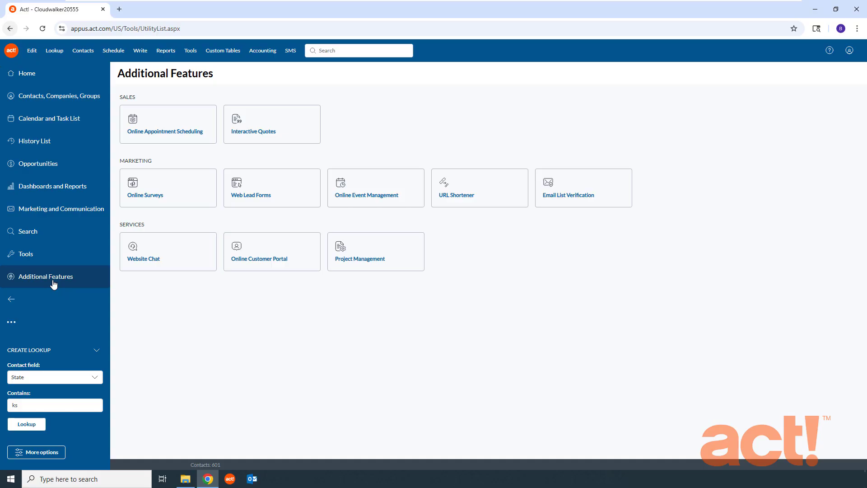
Open the channels of the Website Chat feature and copy the link of the Products channel.
{"action": "left_click", "coordinate": [159, 258]}
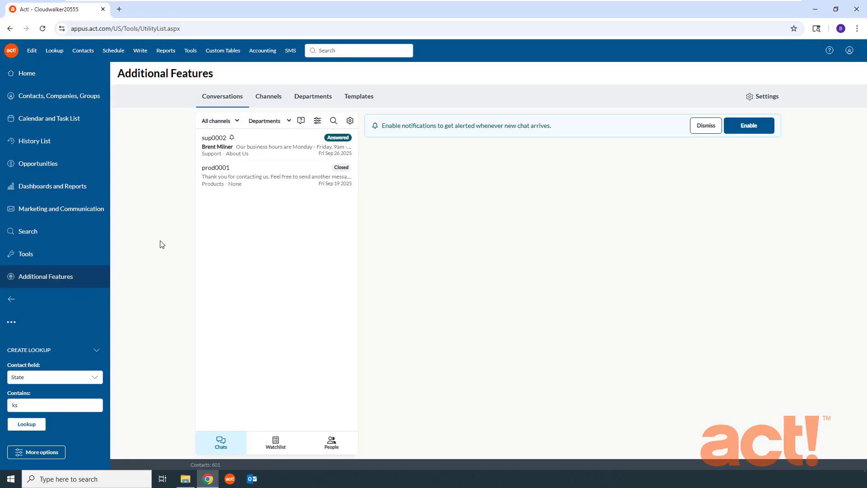
{"action": "left_click", "coordinate": [271, 99]}
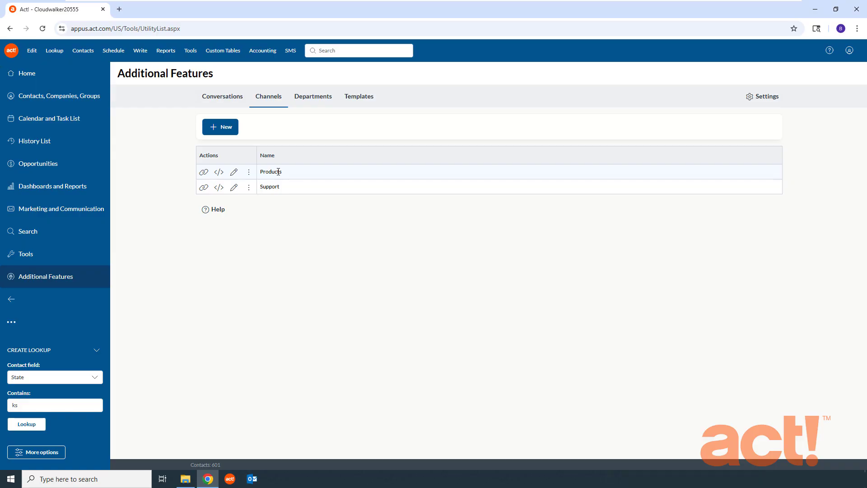
{"action": "left_click", "coordinate": [203, 172]}
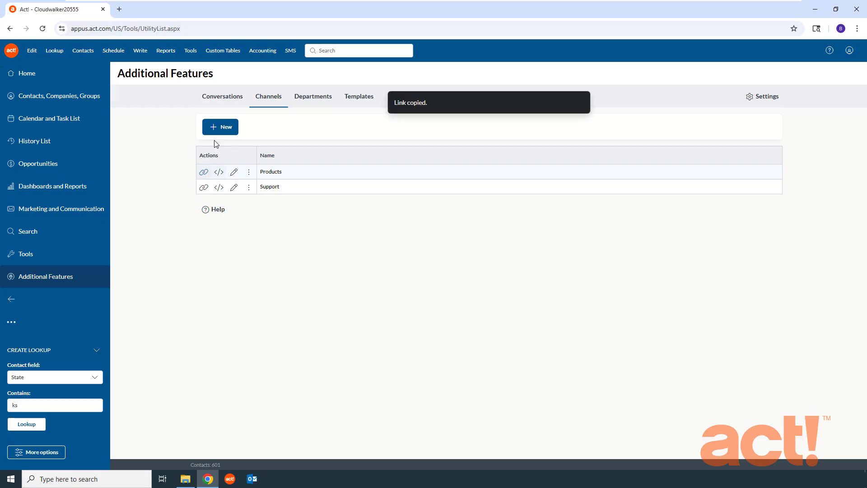
Preview the Products chat page by loading the copied link in a new browser tab, and close that tab.
{"action": "left_click", "coordinate": [120, 9]}
{"action": "type", "text": "https://chatlinktivityus.act.com/Chat/2dca752d-8195-f011-baeb-0affdf20f3c7"}
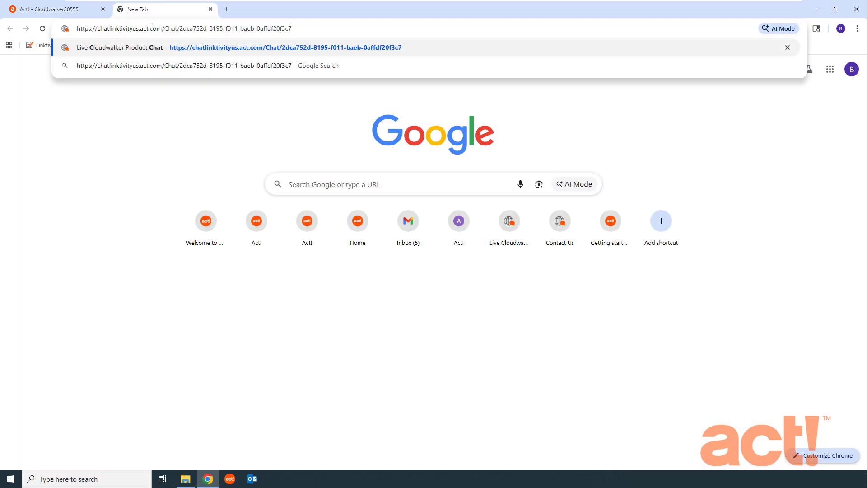
{"action": "key", "text": "Return"}
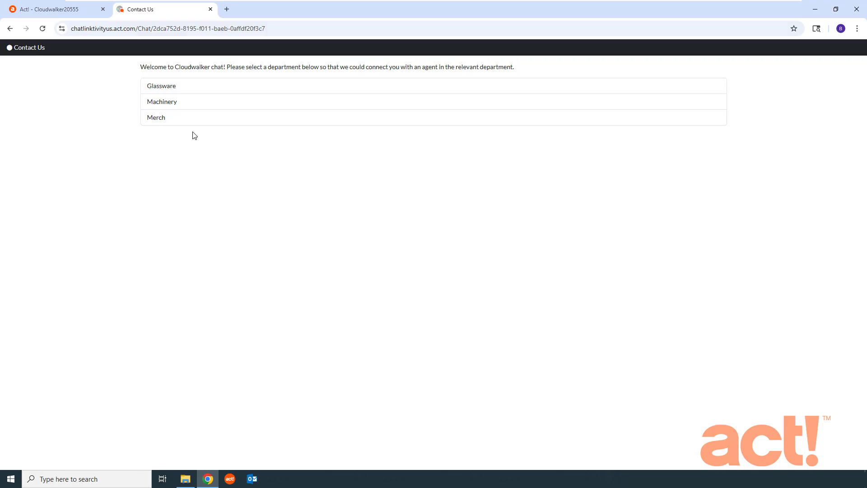
{"action": "left_click", "coordinate": [210, 9]}
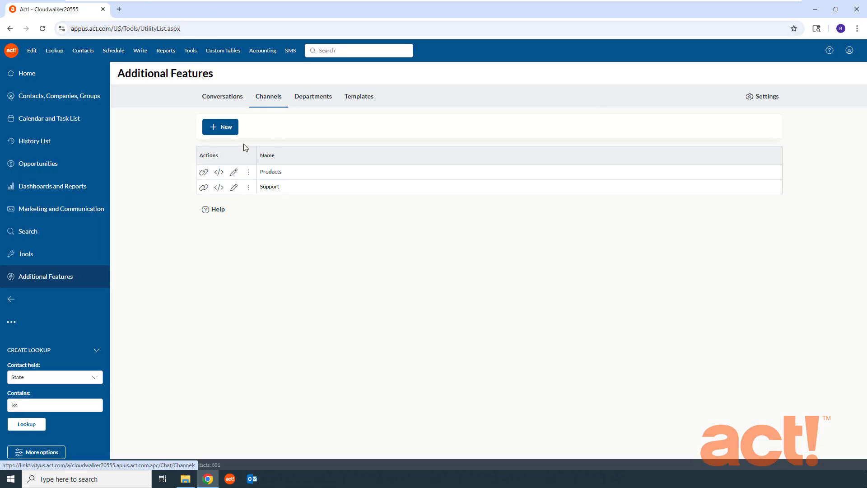
Create Chat Popup embed code for the Products channel with the location Bottom right, and copy the code.
{"action": "left_click", "coordinate": [219, 173]}
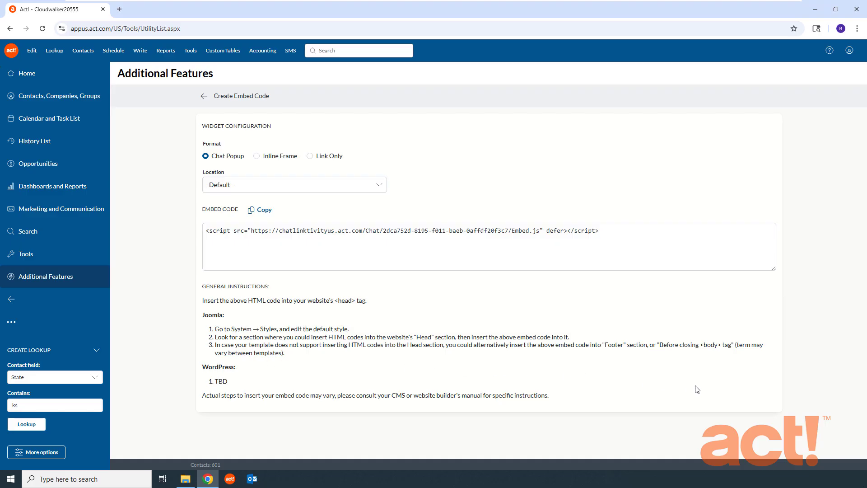
{"action": "left_click", "coordinate": [230, 187]}
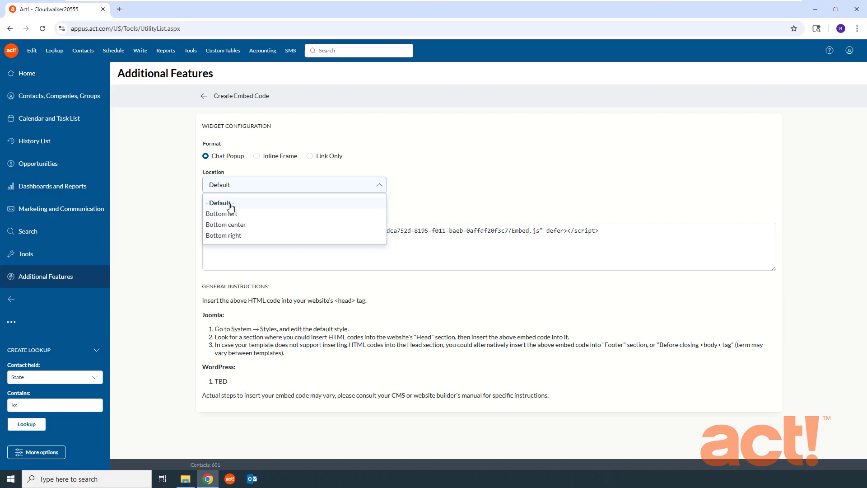
{"action": "left_click", "coordinate": [238, 234]}
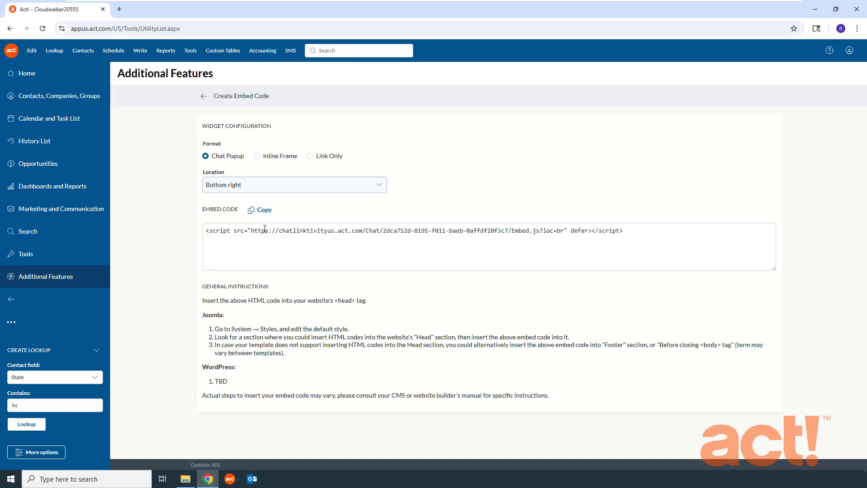
{"action": "left_click", "coordinate": [264, 210]}
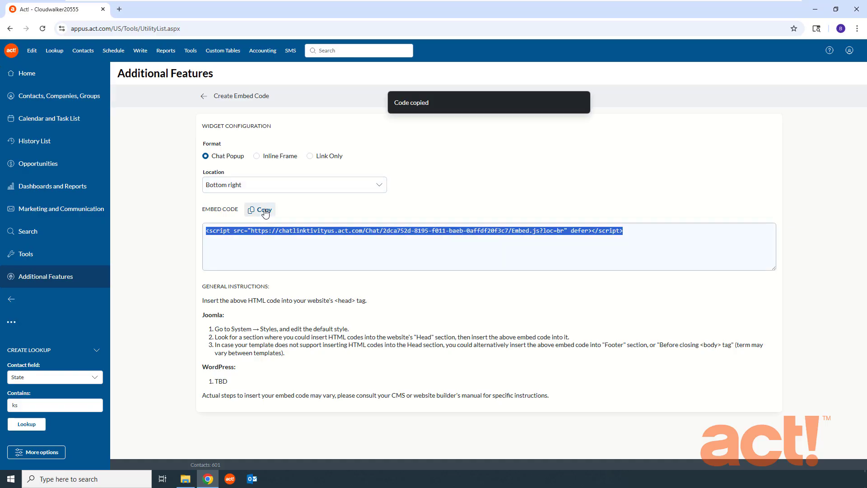
Switch to File Explorer and open index-popupchat.html from the demo-html folder in Notepad.
{"action": "left_click", "coordinate": [185, 478]}
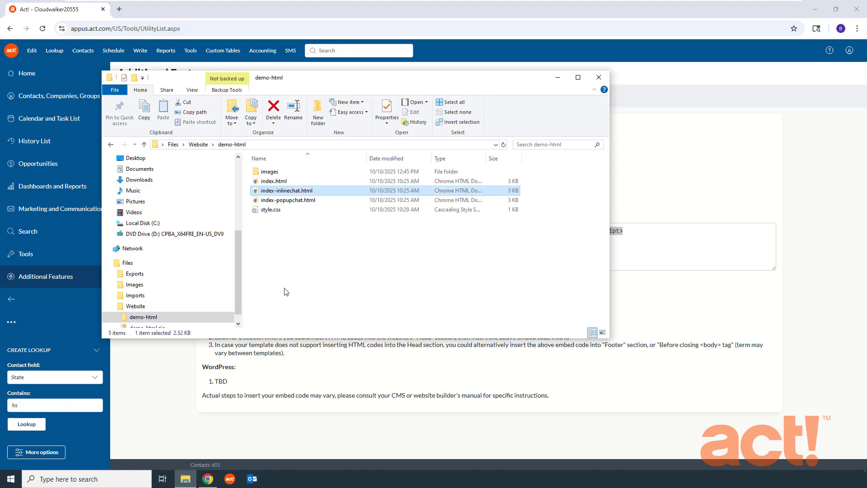
{"action": "left_click", "coordinate": [295, 257]}
{"action": "right_click", "coordinate": [290, 200]}
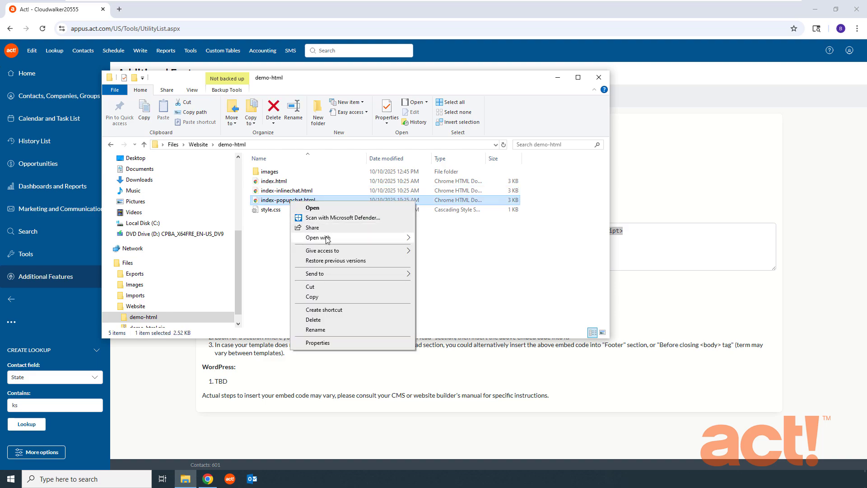
{"action": "mouse_move", "coordinate": [327, 239]}
{"action": "left_click", "coordinate": [442, 290]}
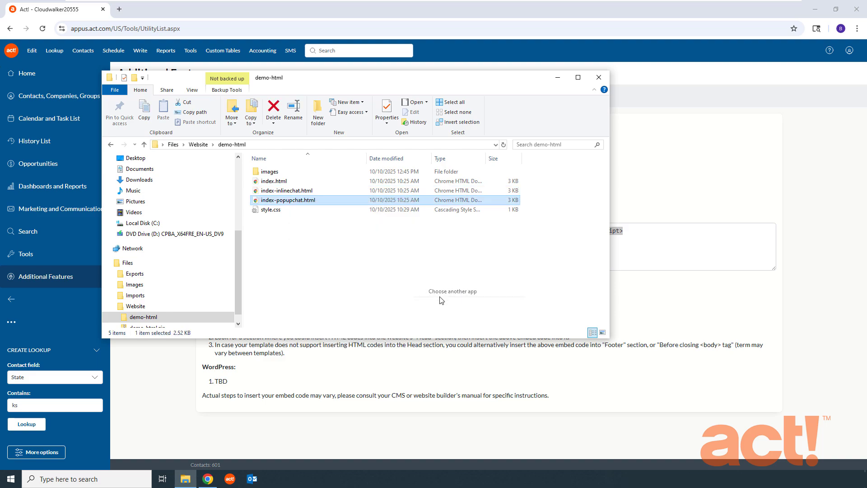
{"action": "left_click", "coordinate": [400, 289]}
{"action": "left_click", "coordinate": [395, 293]}
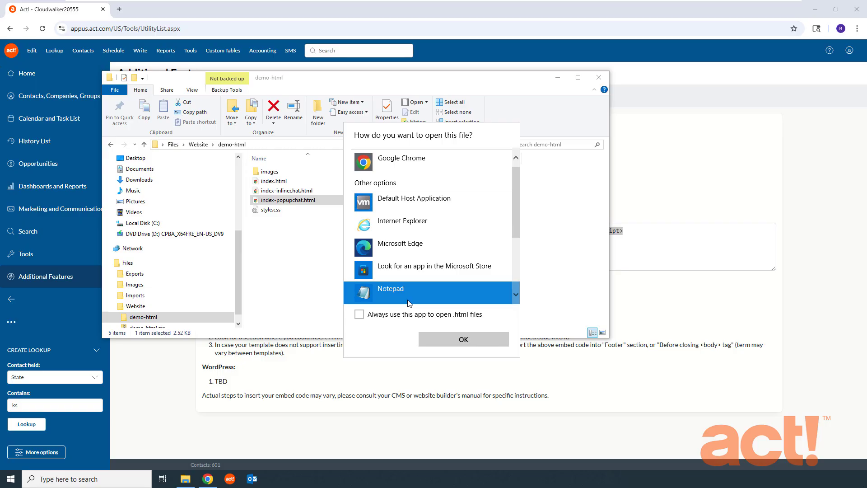
{"action": "left_click", "coordinate": [446, 339]}
Paste the popup embed code on a new indented line below the stylesheet link in the head, then save and close the file.
{"action": "left_click", "coordinate": [236, 134]}
{"action": "key", "text": "Return"}
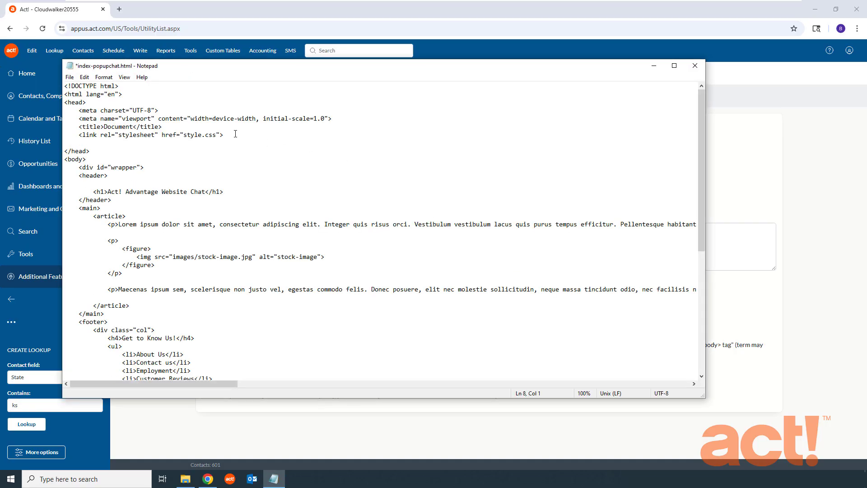
{"action": "key", "text": "ctrl+v"}
{"action": "left_click", "coordinate": [64, 142]}
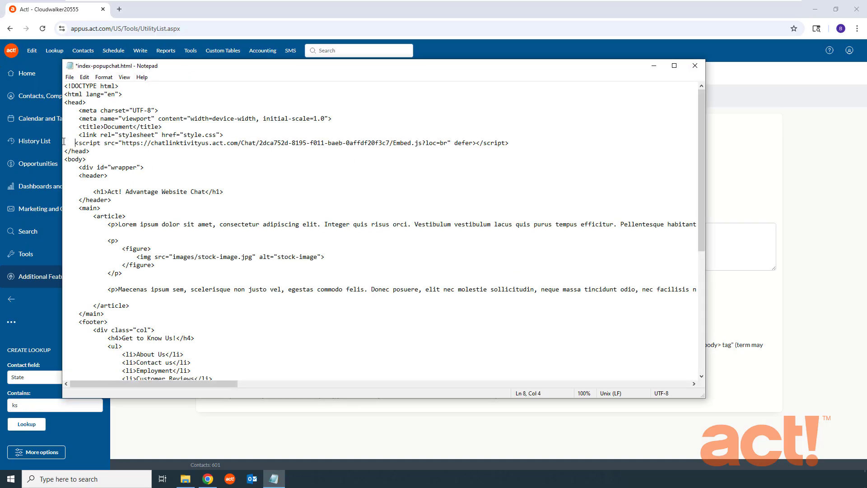
{"action": "left_click", "coordinate": [70, 78]}
{"action": "left_click", "coordinate": [84, 117]}
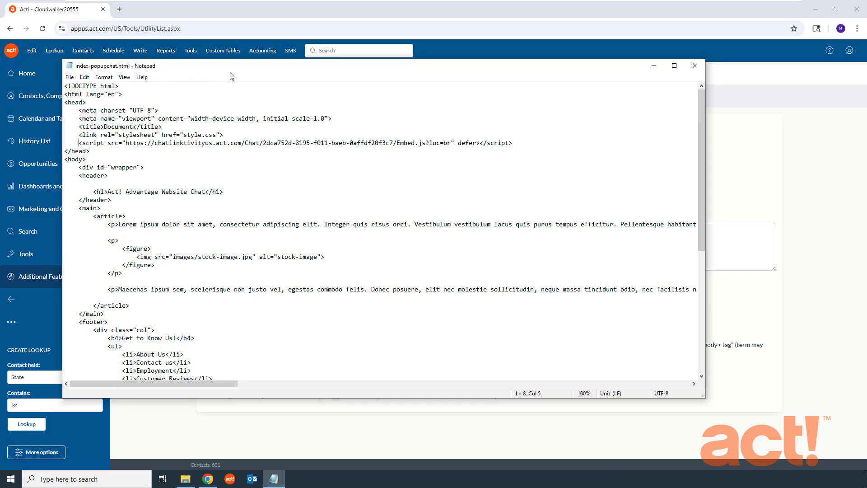
{"action": "left_click", "coordinate": [694, 70]}
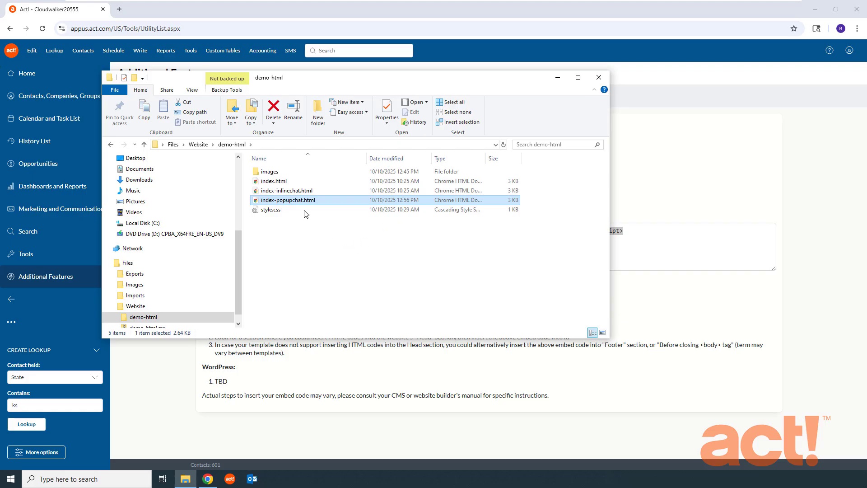
View index-popupchat.html in Google Chrome, expand and collapse the Contact Us chat popup, and close the page.
{"action": "right_click", "coordinate": [293, 200]}
{"action": "mouse_move", "coordinate": [318, 239]}
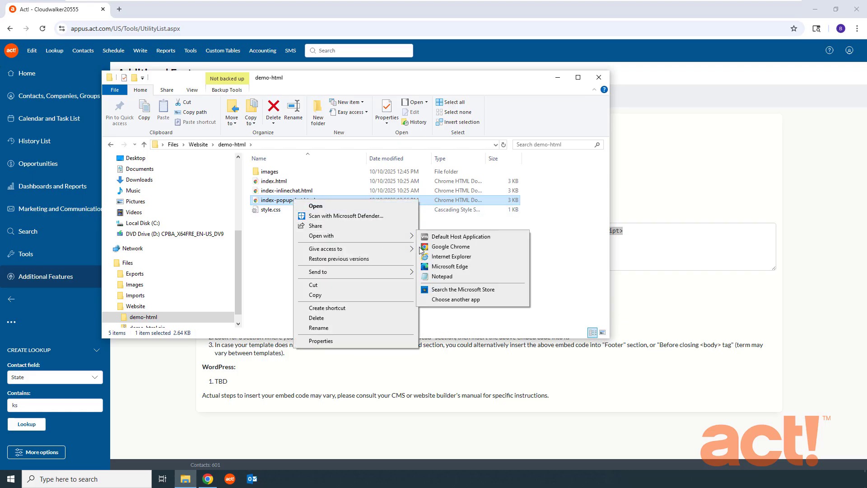
{"action": "left_click", "coordinate": [443, 248]}
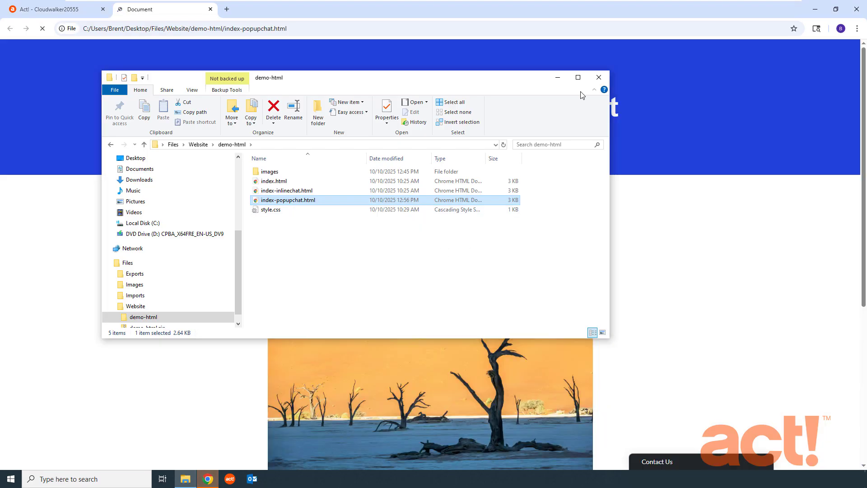
{"action": "left_click", "coordinate": [558, 77]}
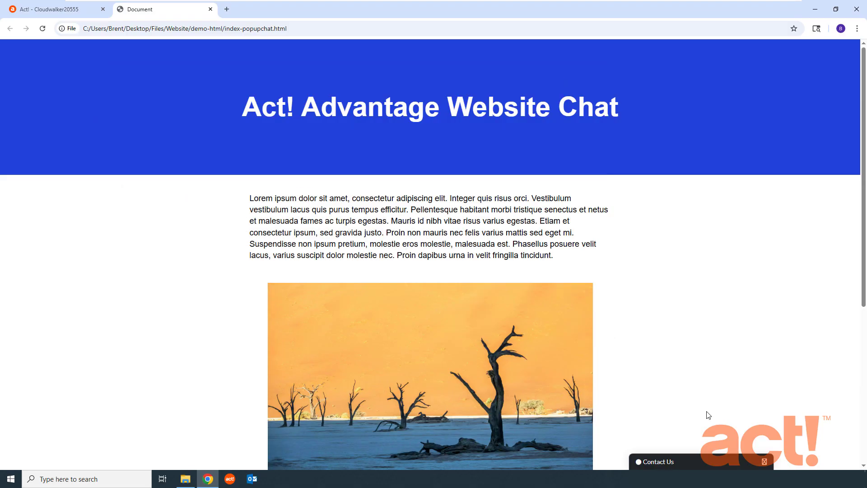
{"action": "left_click", "coordinate": [709, 465]}
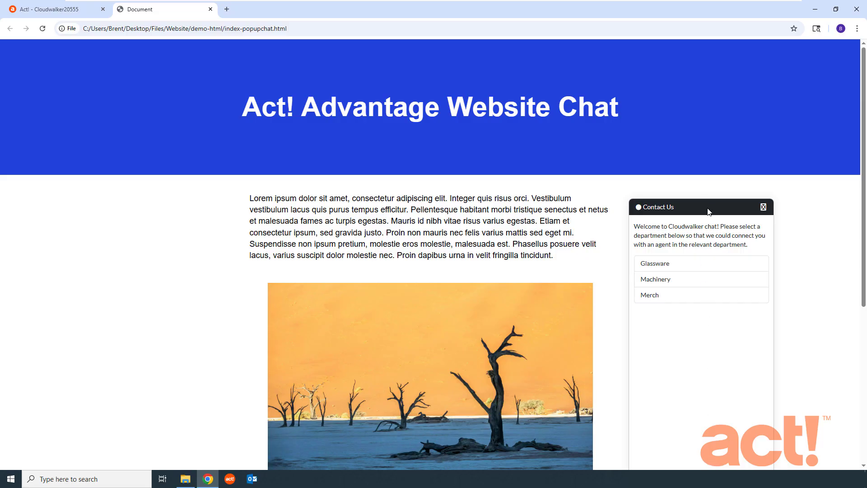
{"action": "left_click", "coordinate": [763, 208]}
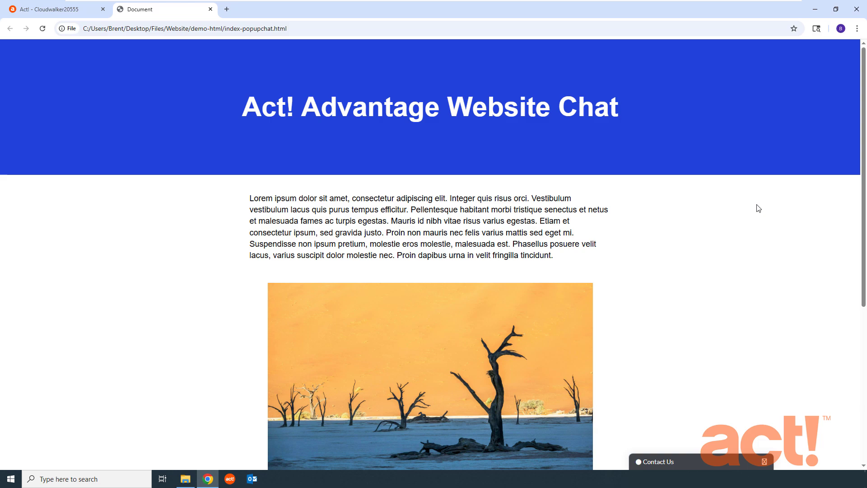
{"action": "left_click", "coordinate": [210, 9]}
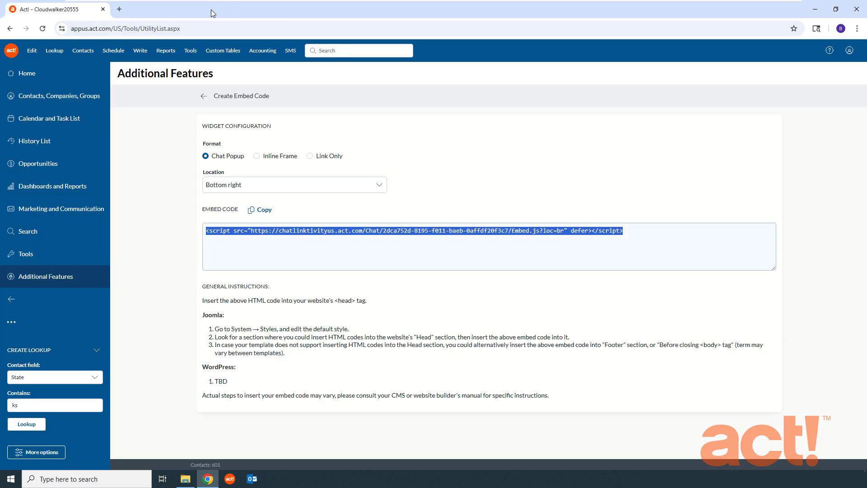
Change the embed code format to Inline Frame and set the frame width to 80%.
{"action": "left_click", "coordinate": [257, 156]}
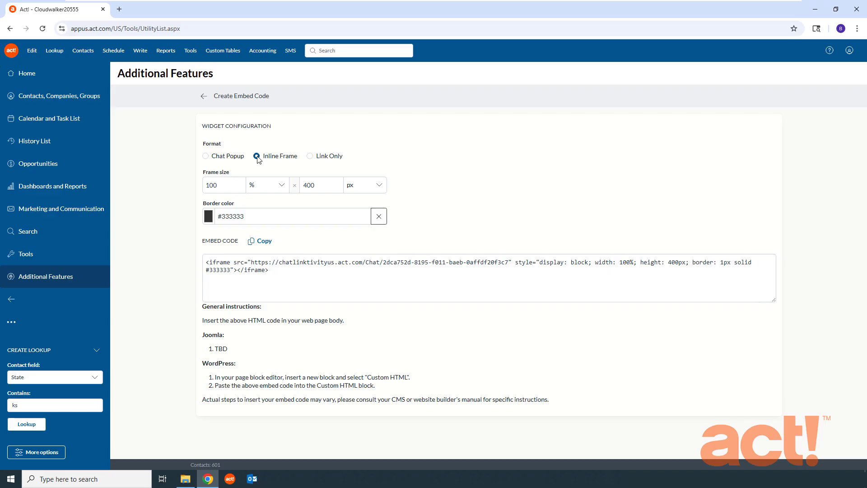
{"action": "double_click", "coordinate": [228, 188]}
{"action": "type", "text": "80"}
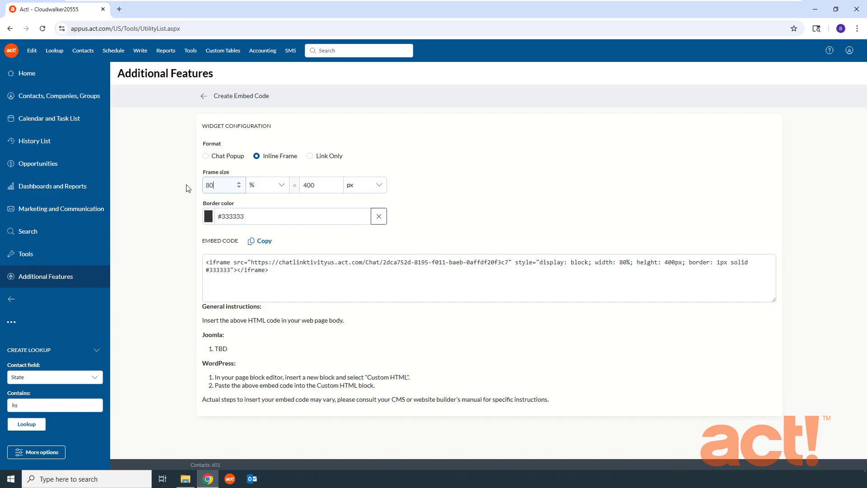
Set the inline frame's border color to orange #f0ac19 and copy the embed code.
{"action": "left_click", "coordinate": [208, 217]}
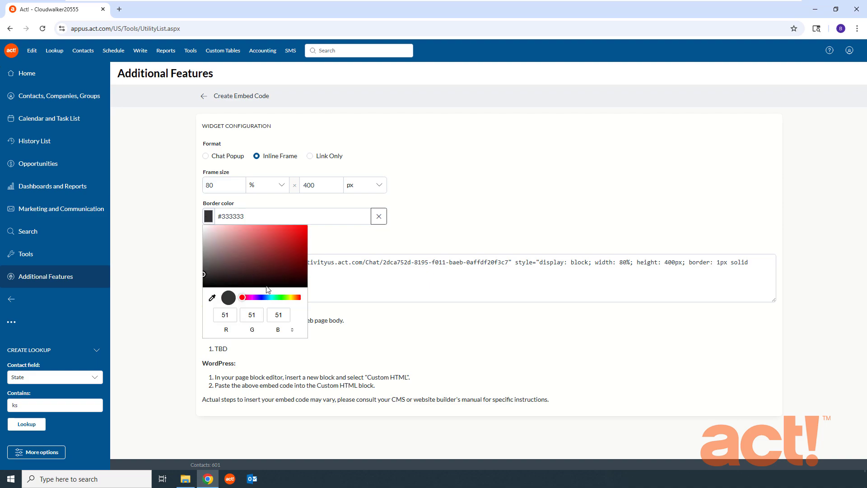
{"action": "left_click", "coordinate": [294, 297]}
{"action": "left_click", "coordinate": [300, 231]}
{"action": "left_click_drag", "start_coordinate": [299, 230], "coordinate": [297, 230]}
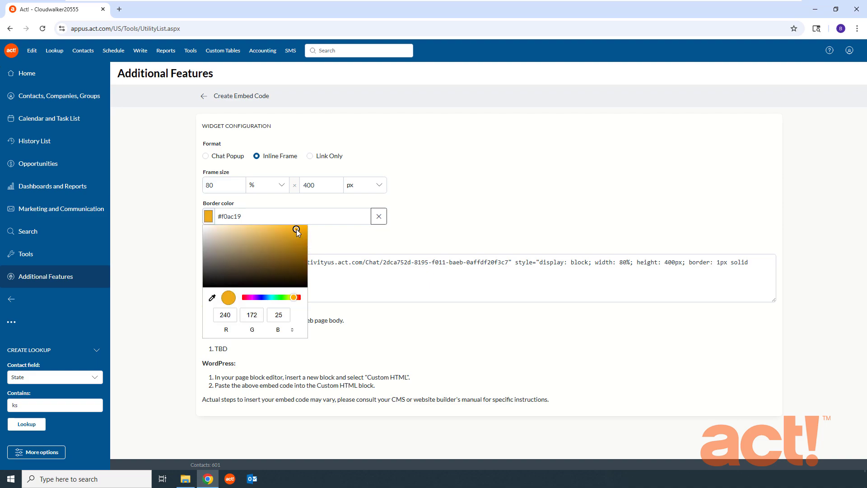
{"action": "left_click", "coordinate": [333, 237]}
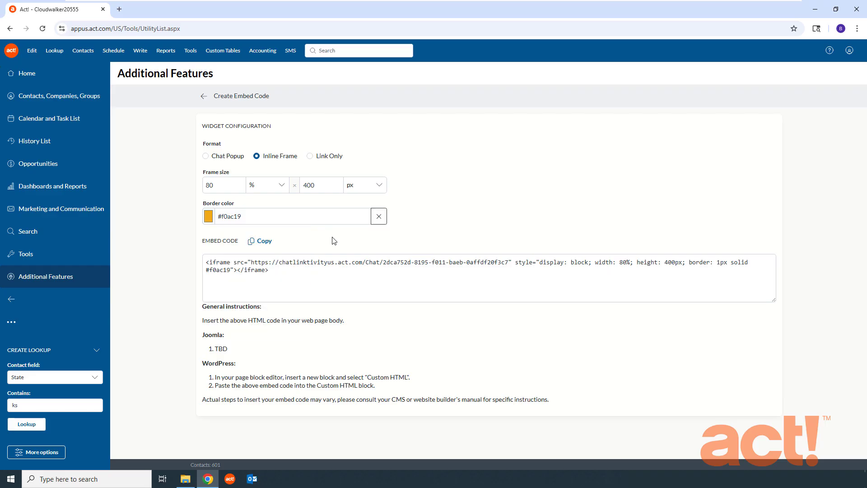
{"action": "left_click", "coordinate": [260, 242]}
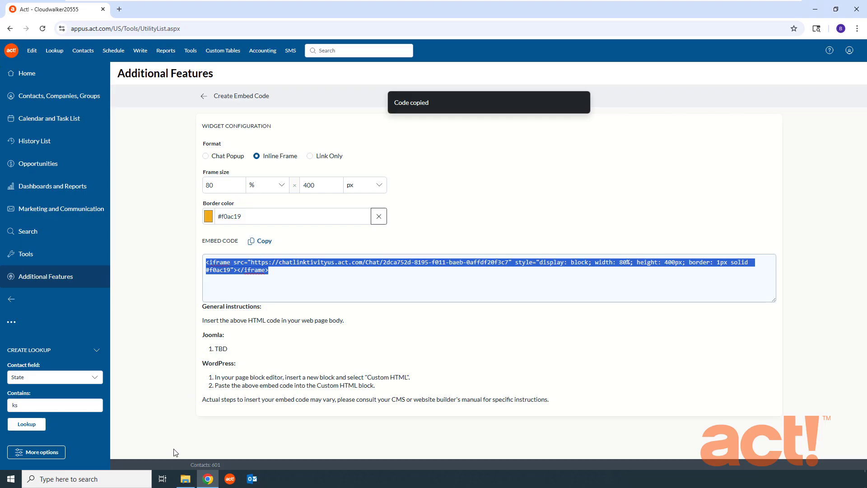
Switch to File Explorer and open index-inlinechat.html from the demo-html folder in Notepad.
{"action": "left_click", "coordinate": [185, 479]}
{"action": "right_click", "coordinate": [283, 191]}
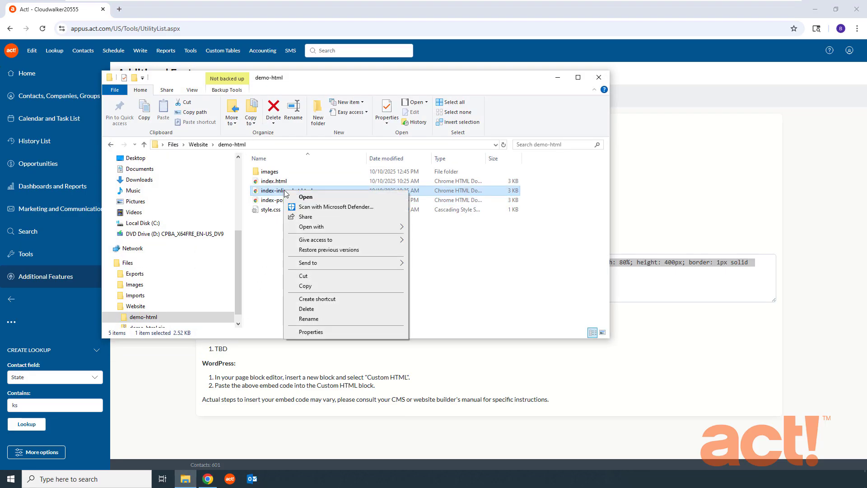
{"action": "mouse_move", "coordinate": [340, 229]}
{"action": "left_click", "coordinate": [431, 267]}
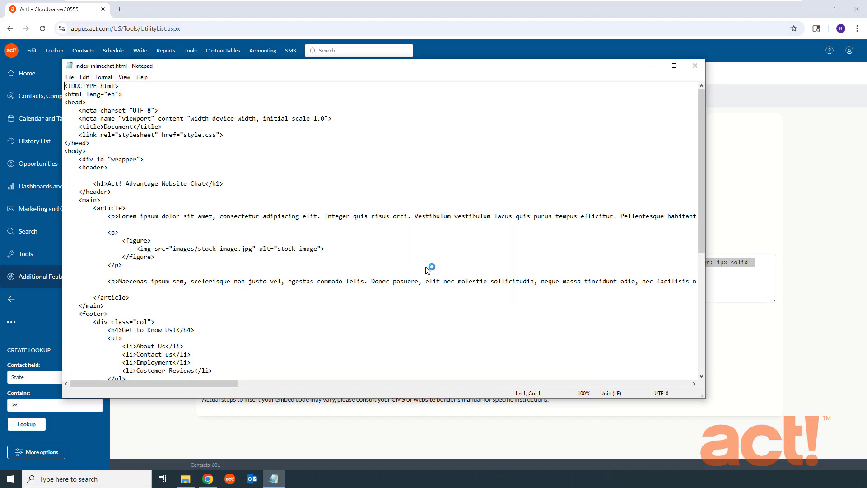
Paste the iframe embed code on a new indented line below the stylesheet link, then save and close index-inlinechat.html.
{"action": "left_click", "coordinate": [230, 136]}
{"action": "key", "text": "Return"}
{"action": "key", "text": "ctrl+v"}
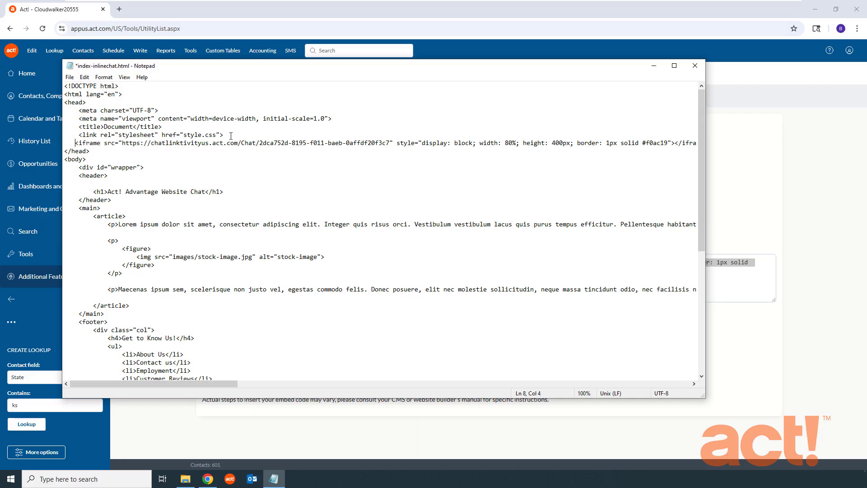
{"action": "left_click", "coordinate": [70, 77]}
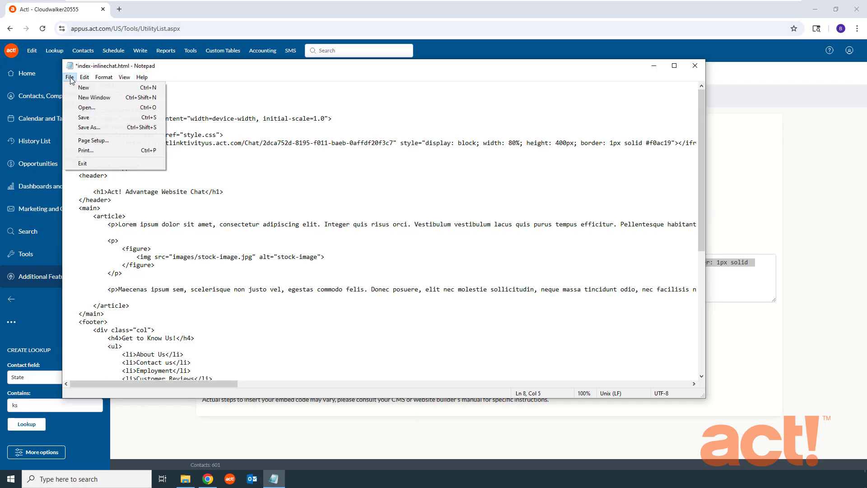
{"action": "left_click", "coordinate": [86, 117]}
{"action": "left_click", "coordinate": [694, 66]}
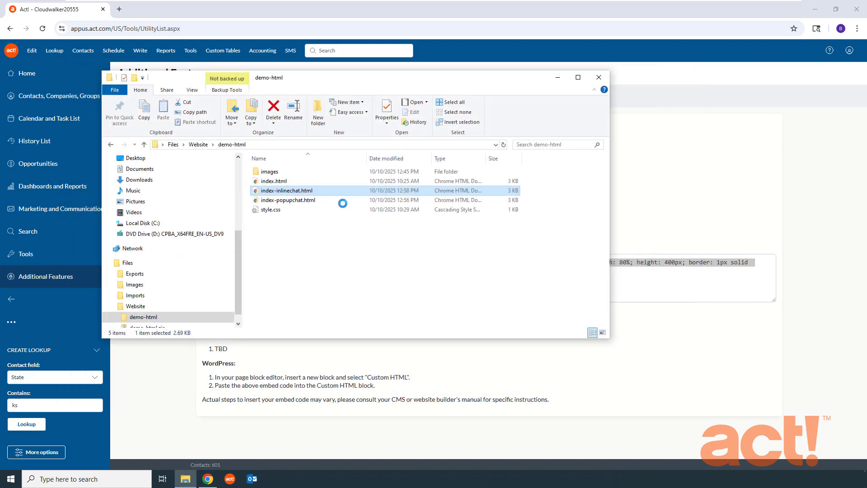
Open index-inlinechat.html in Google Chrome and minimize File Explorer to view the embedded inline chat frame.
{"action": "right_click", "coordinate": [296, 192]}
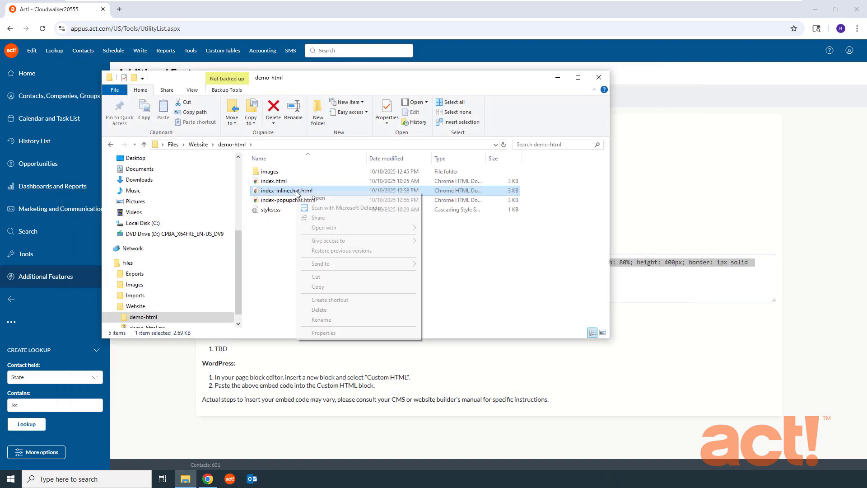
{"action": "mouse_move", "coordinate": [328, 231]}
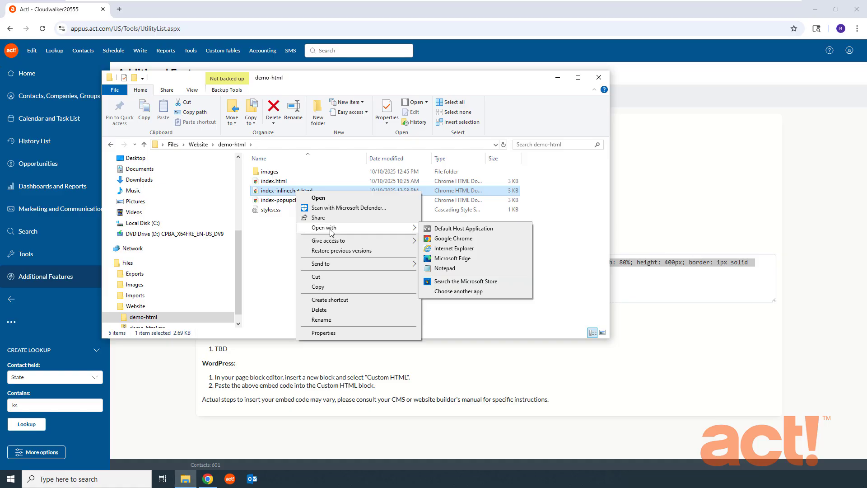
{"action": "left_click", "coordinate": [450, 239]}
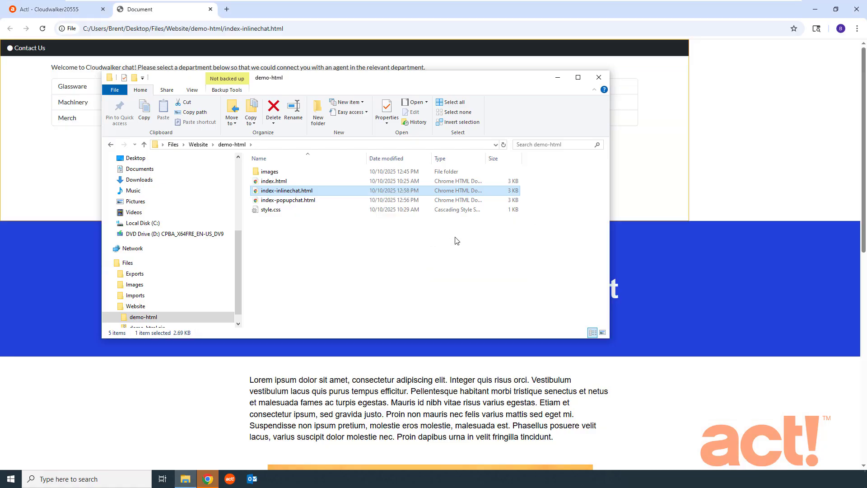
{"action": "left_click", "coordinate": [558, 77]}
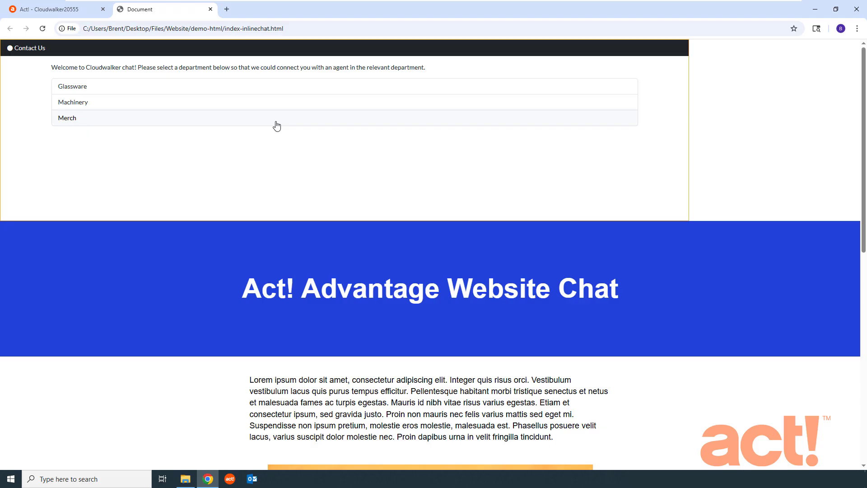
Close the inline chat preview page and change the embed code format to Link Only.
{"action": "left_click", "coordinate": [211, 9]}
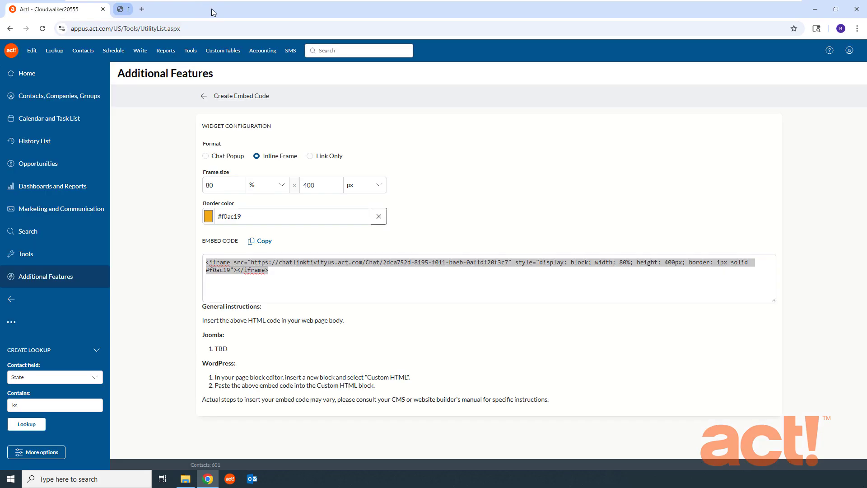
{"action": "left_click", "coordinate": [310, 157]}
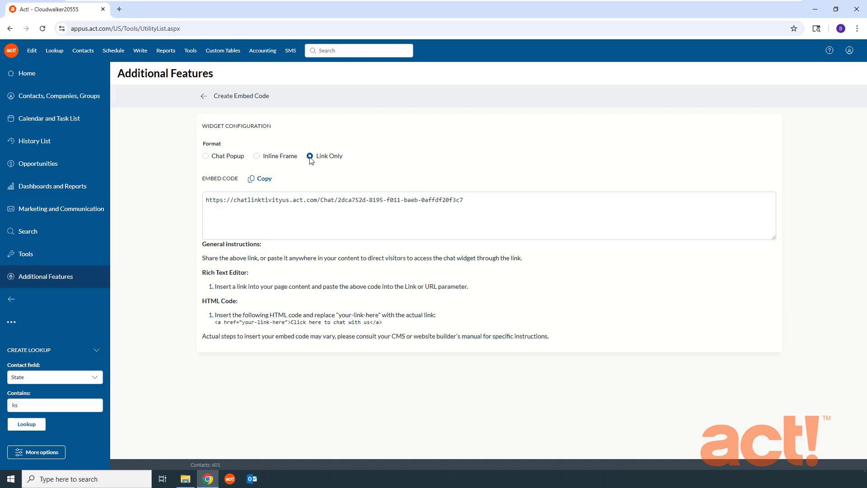